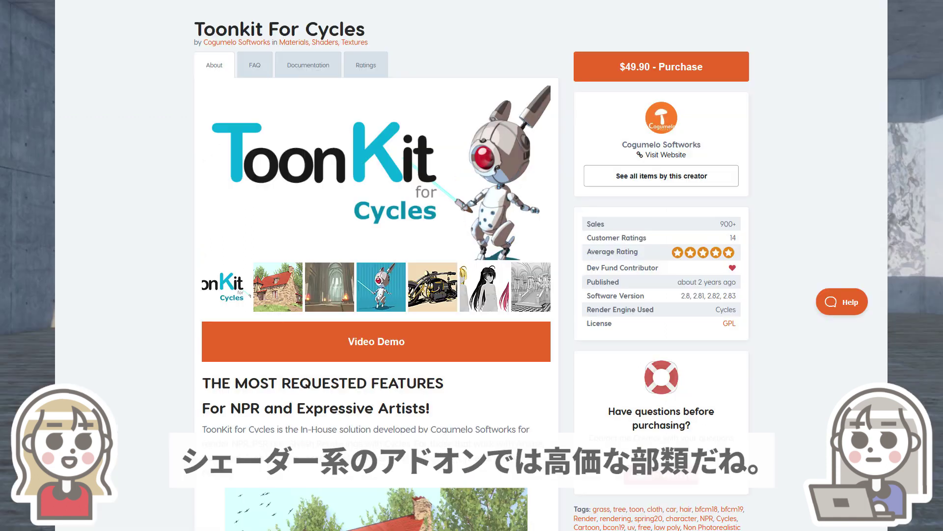
# Zoom and orbit the view around the toon-shaded sphere
pyautogui.scroll(-2, 376, 265)
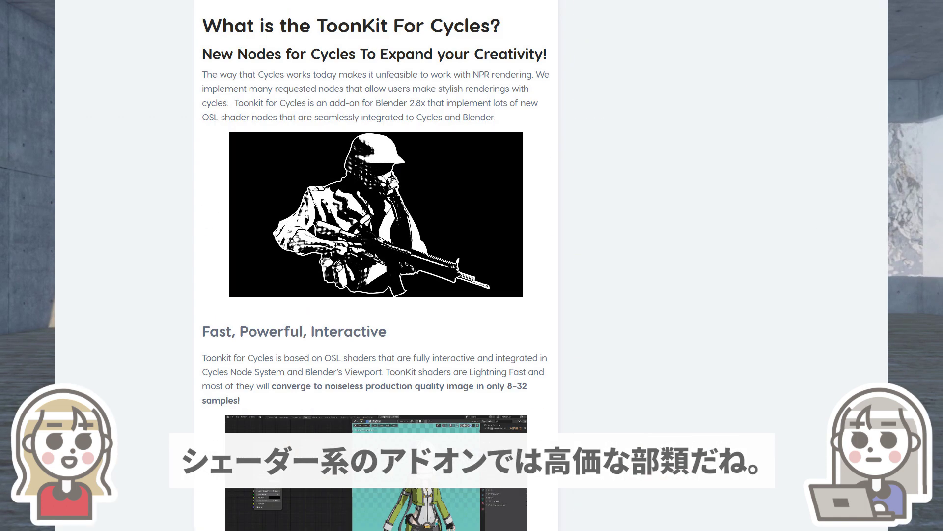
pyautogui.scroll(-10, 376, 266)
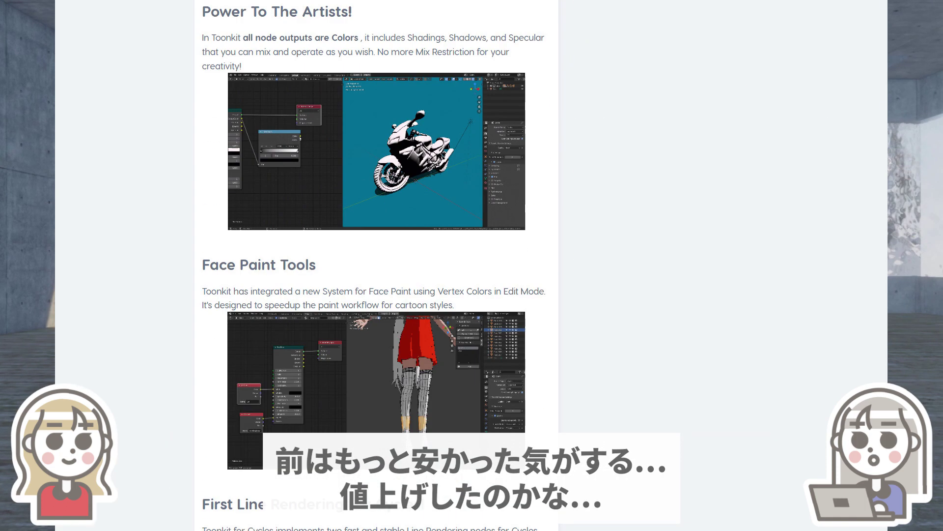
pyautogui.scroll(-10, 376, 265)
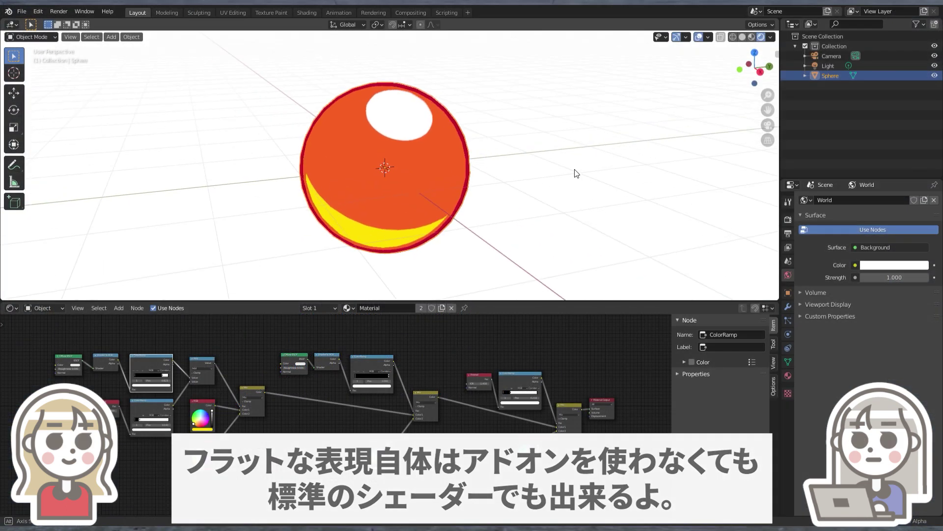
pyautogui.moveTo(577, 173)
pyautogui.mouseDown(button='middle')
pyautogui.moveTo(528, 160)
pyautogui.moveTo(219, 153)
pyautogui.moveTo(41, 128)
pyautogui.moveTo(285, 172)
pyautogui.moveTo(421, 181)
pyautogui.moveTo(605, 157)
pyautogui.mouseUp(button='middle')
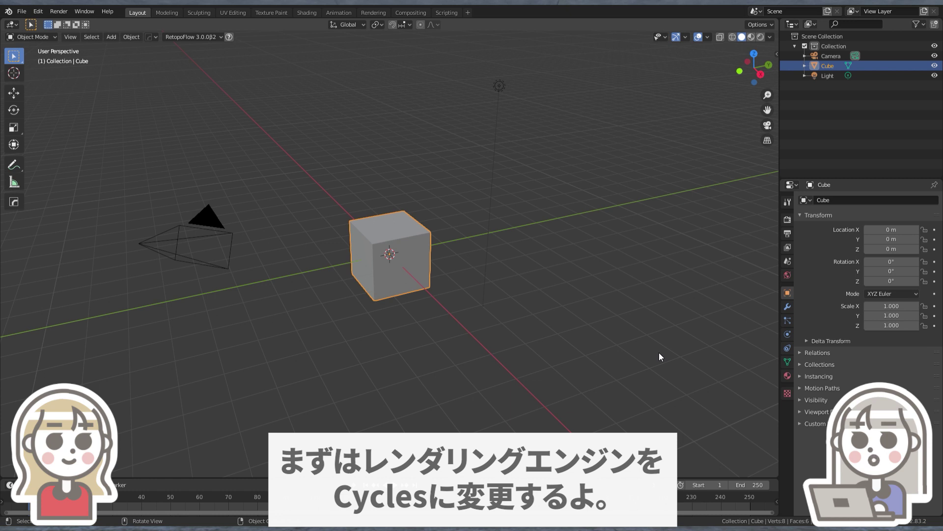
# Set the render engine to Cycles with Open Shading Language, and preview in Rendered viewport shading
pyautogui.click(787, 219)
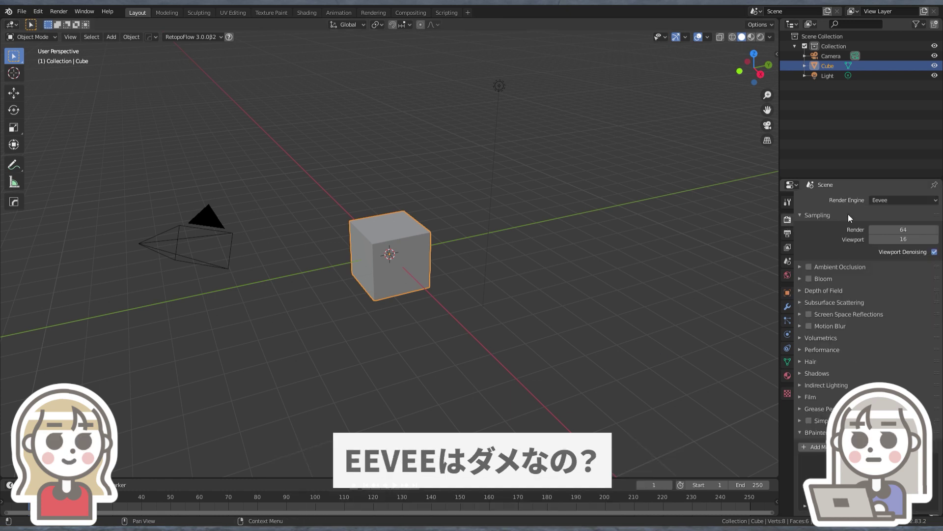
pyautogui.click(883, 202)
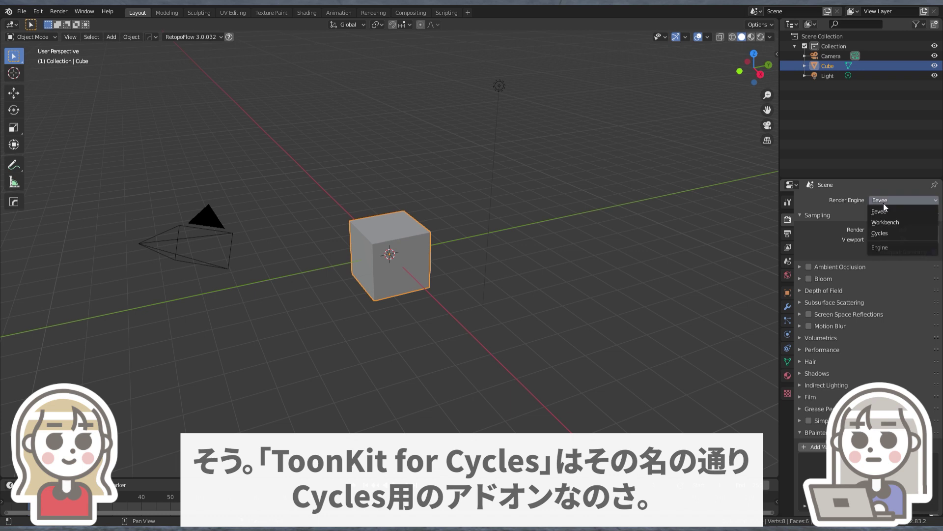
pyautogui.click(900, 234)
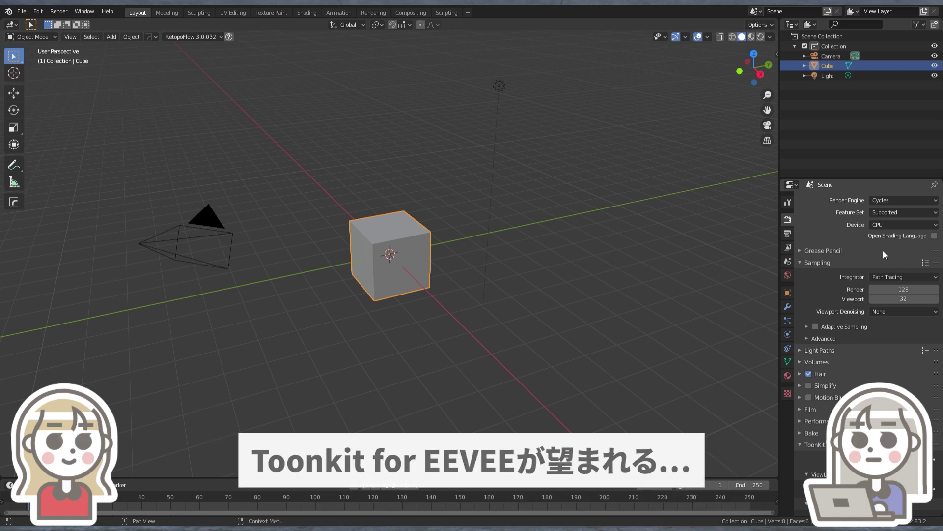
pyautogui.click(935, 235)
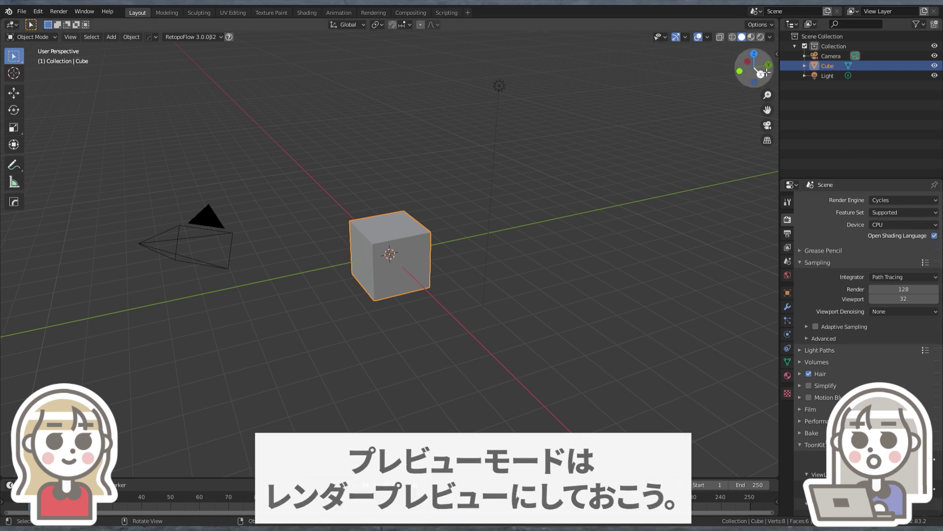
pyautogui.click(758, 40)
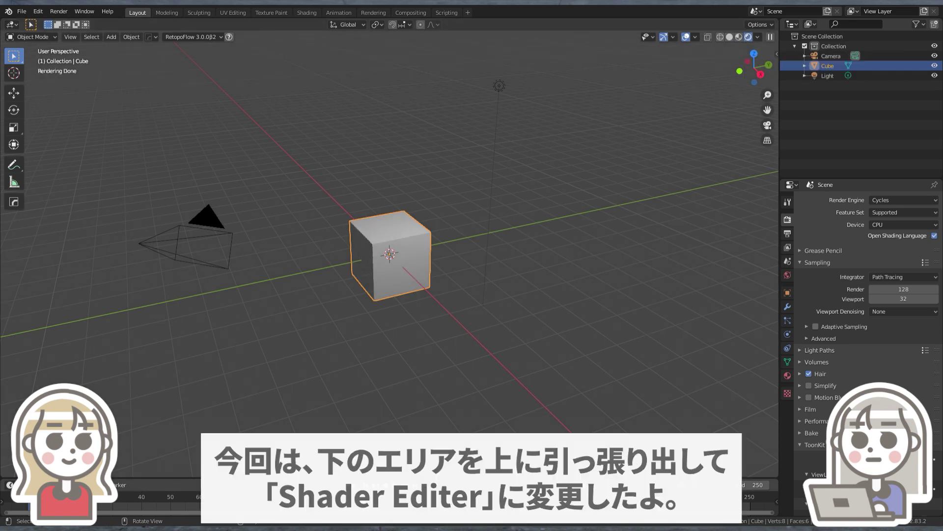
# Enlarge the lower timeline area into a Shader Editor centred on the material nodes
pyautogui.moveTo(582, 478); pyautogui.dragTo(581, 203)
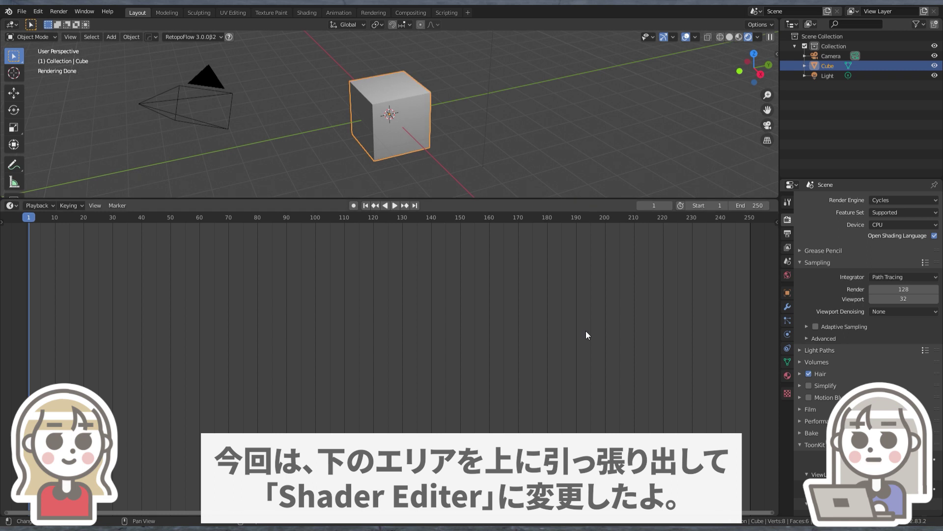
pyautogui.click(13, 205)
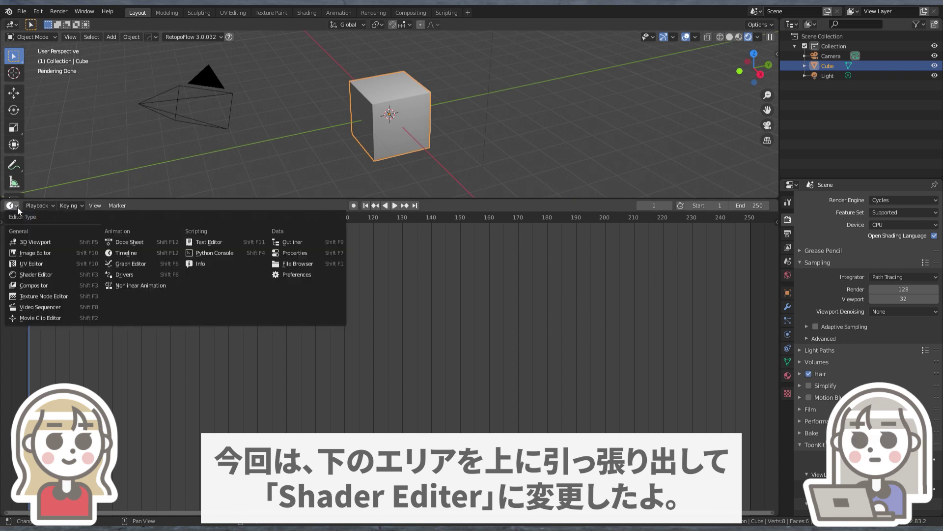
pyautogui.click(56, 275)
pyautogui.scroll(3, 115, 278)
pyautogui.scroll(-1, 437, 352)
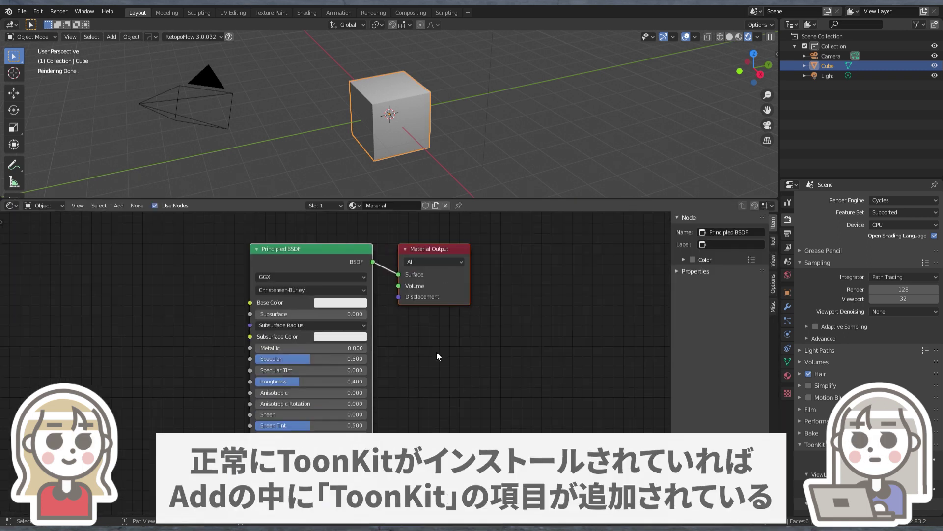
pyautogui.moveTo(436, 351)
pyautogui.mouseDown(button='middle')
pyautogui.moveTo(456, 394)
pyautogui.moveTo(461, 376)
pyautogui.mouseUp(button='middle')
pyautogui.scroll(-1, 456, 394)
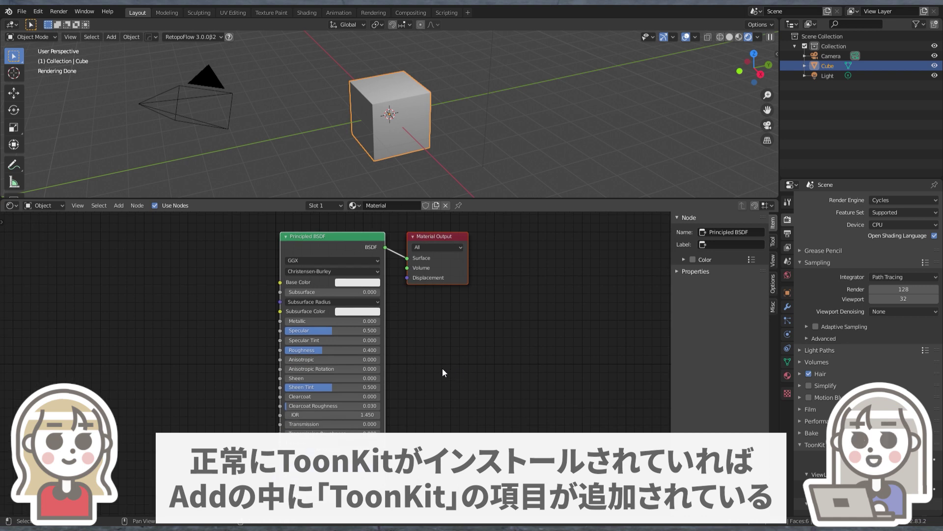
# Add a ToonKit EasyToon node and delete the Principled BSDF node
pyautogui.click(119, 206)
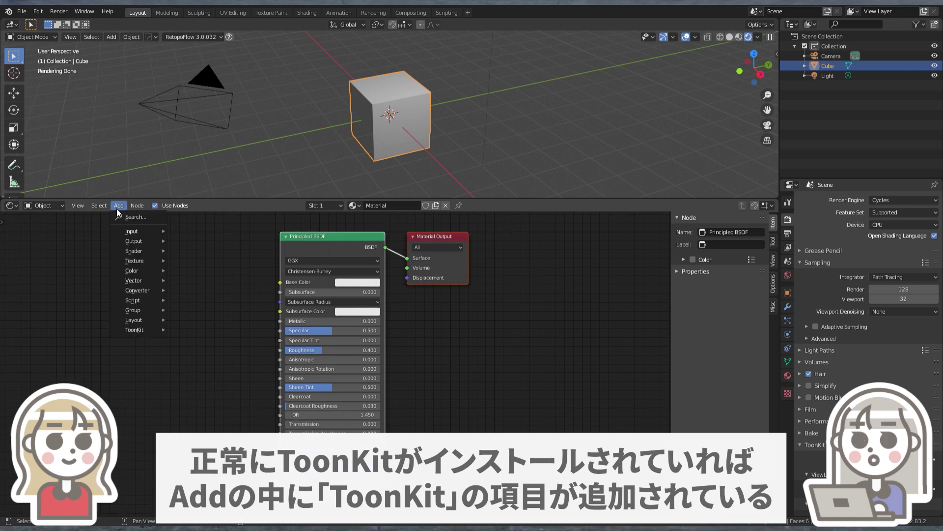
pyautogui.moveTo(137, 329)
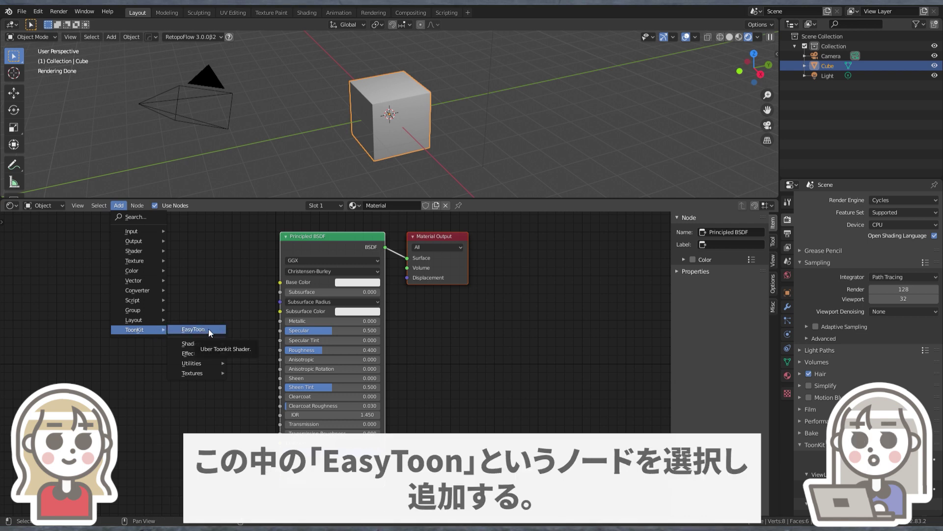
pyautogui.click(208, 329)
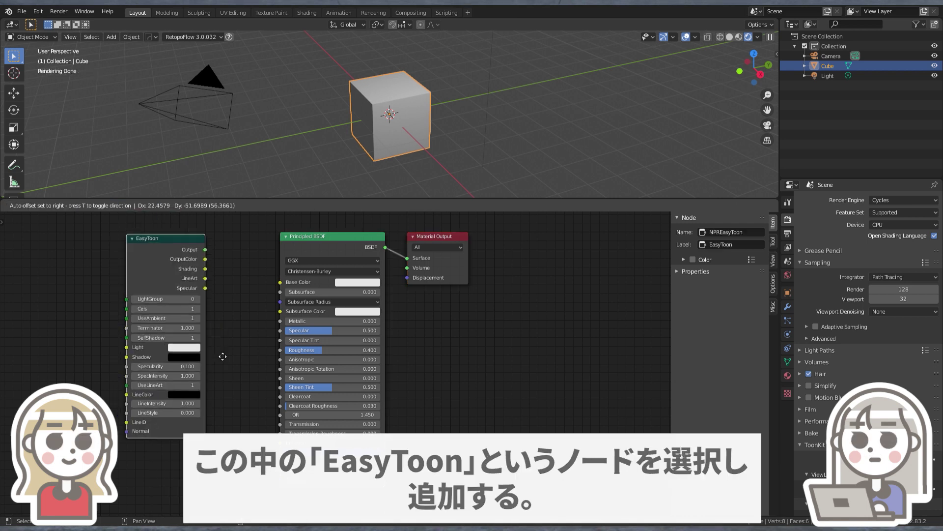
pyautogui.click(258, 352)
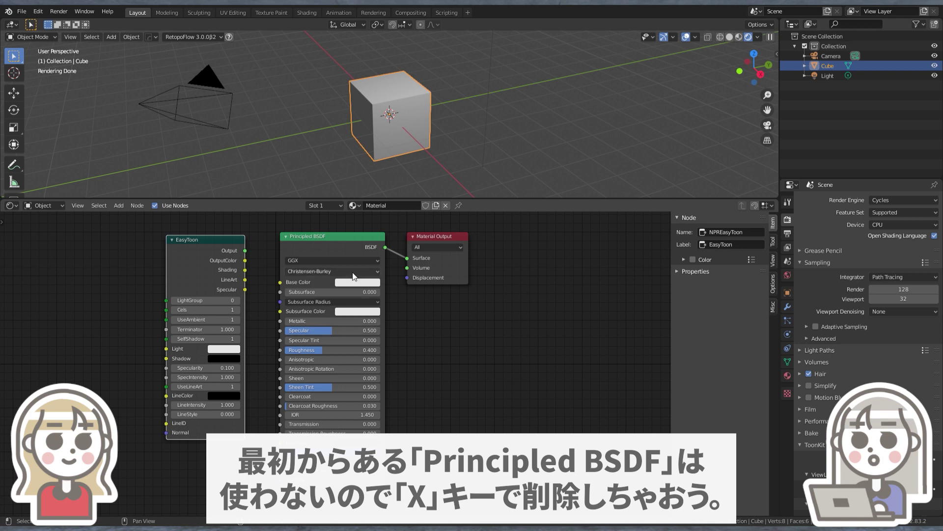
pyautogui.click(347, 249)
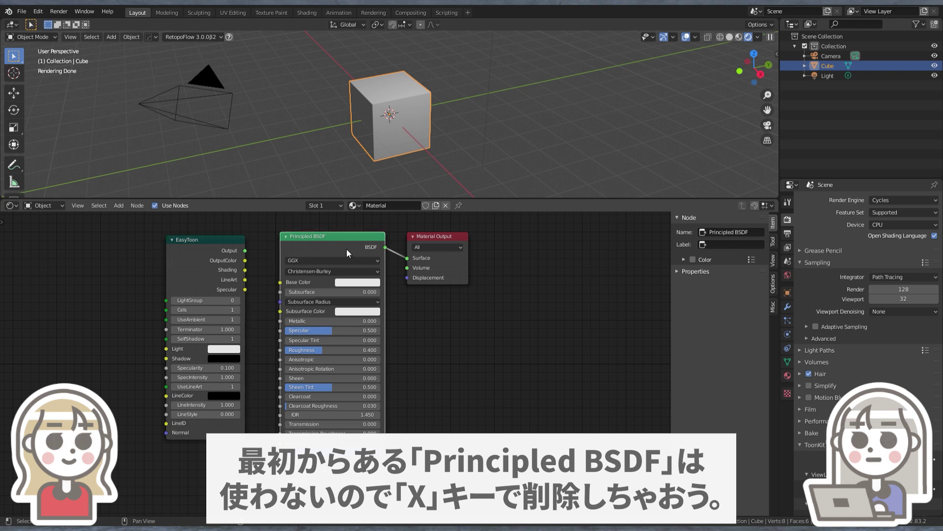
pyautogui.press('x')
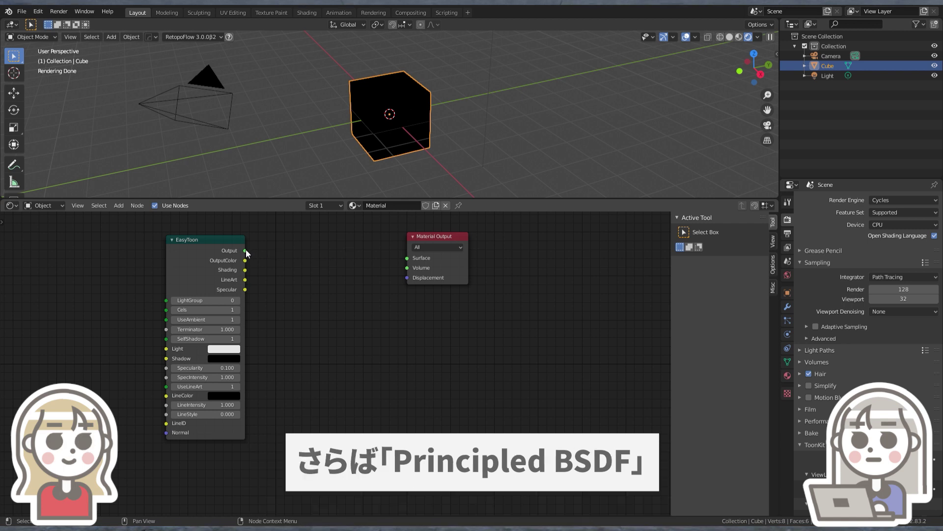
# Link EasyToon Output to Material Output Surface and place the node beside it
pyautogui.moveTo(245, 250); pyautogui.dragTo(405, 260)
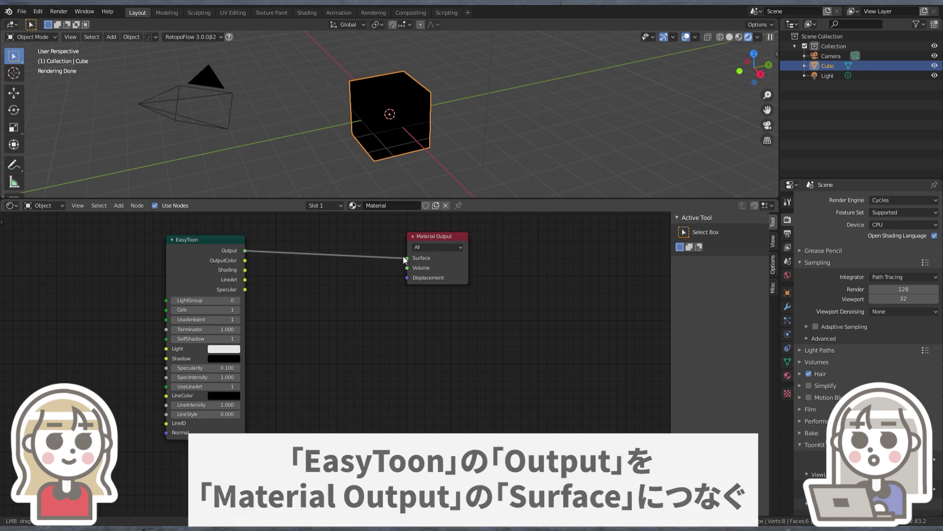
pyautogui.moveTo(406, 261); pyautogui.dragTo(407, 259)
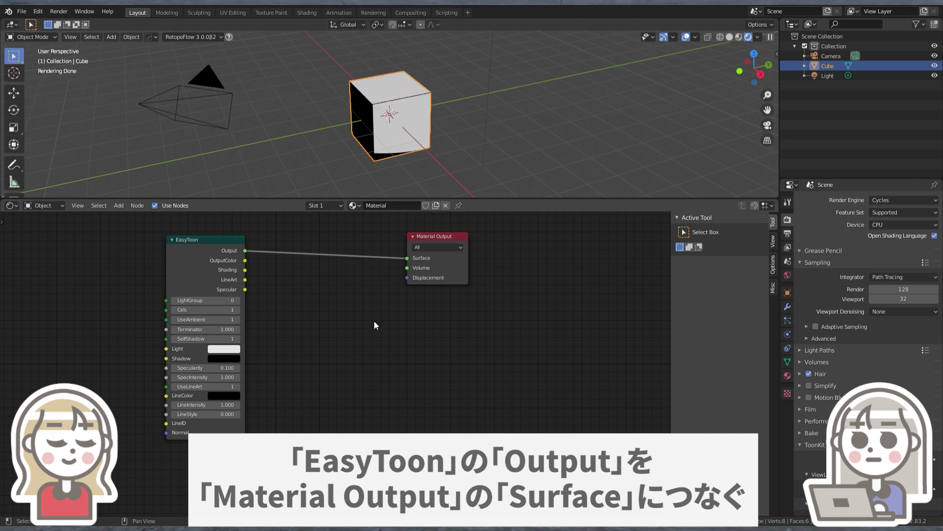
pyautogui.moveTo(221, 241); pyautogui.dragTo(358, 239)
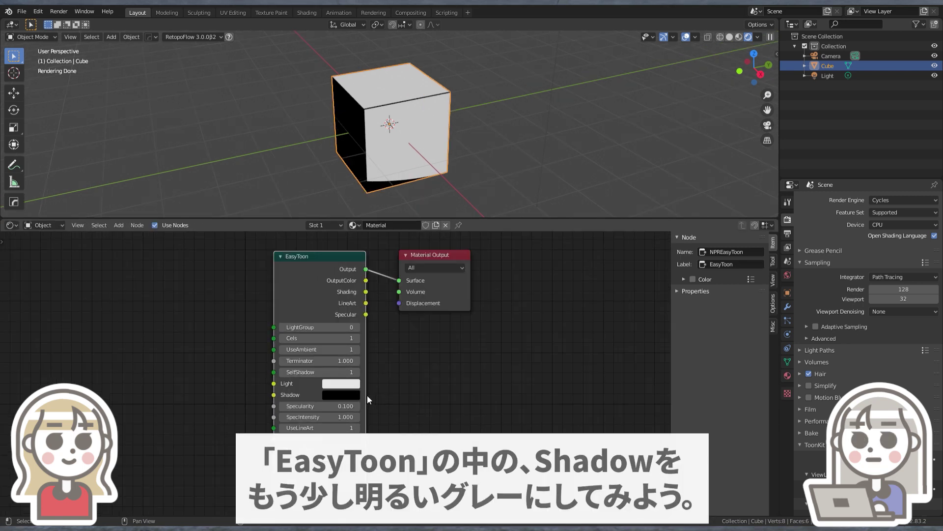
# Raise the EasyToon Shadow colour's value to about 0.8, a light grey
pyautogui.click(355, 394)
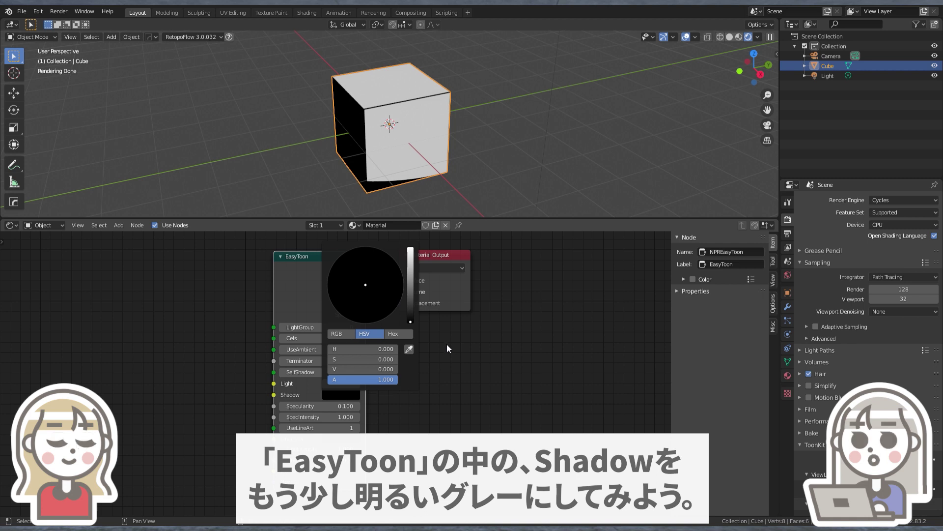
pyautogui.click(409, 319)
pyautogui.moveTo(410, 318)
pyautogui.mouseDown()
pyautogui.moveTo(410, 262)
pyautogui.moveTo(413, 288)
pyautogui.mouseUp()
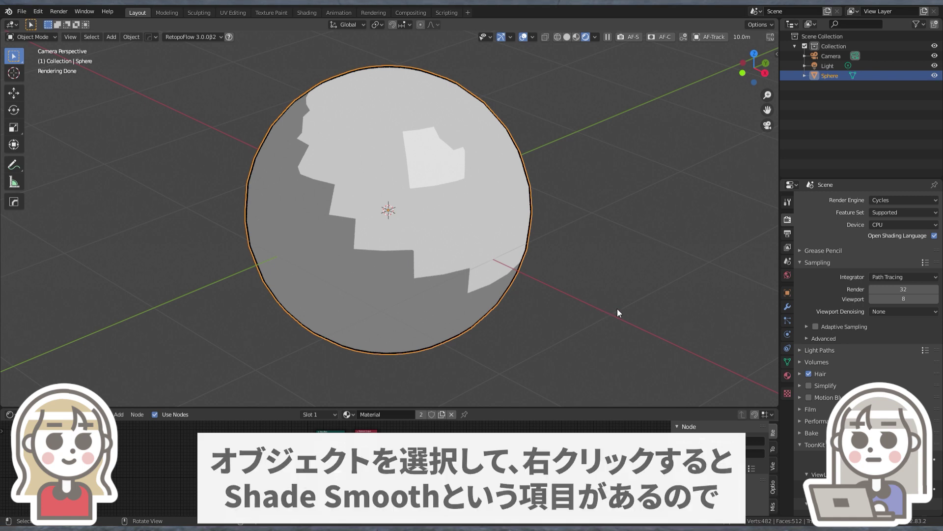
# Apply Shade Smooth to the sphere from its Object context menu
pyautogui.rightClick(482, 238)
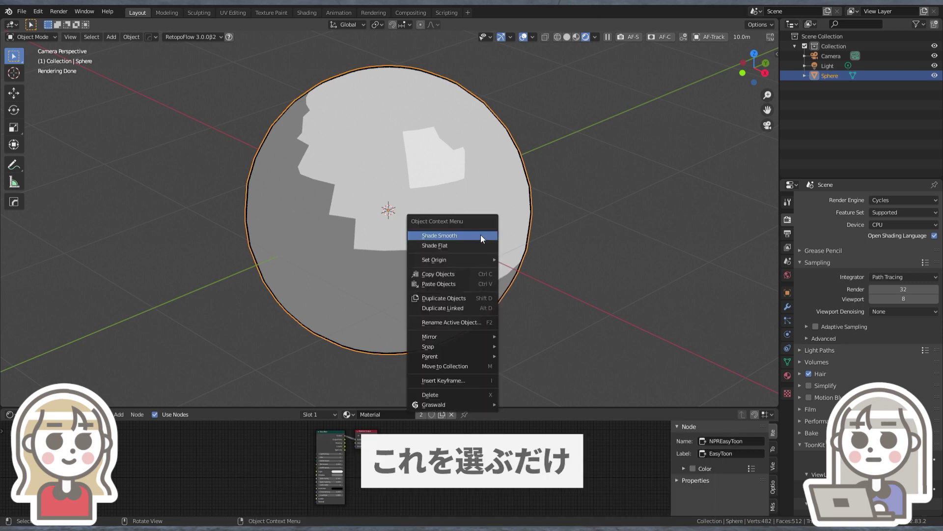
pyautogui.click(481, 236)
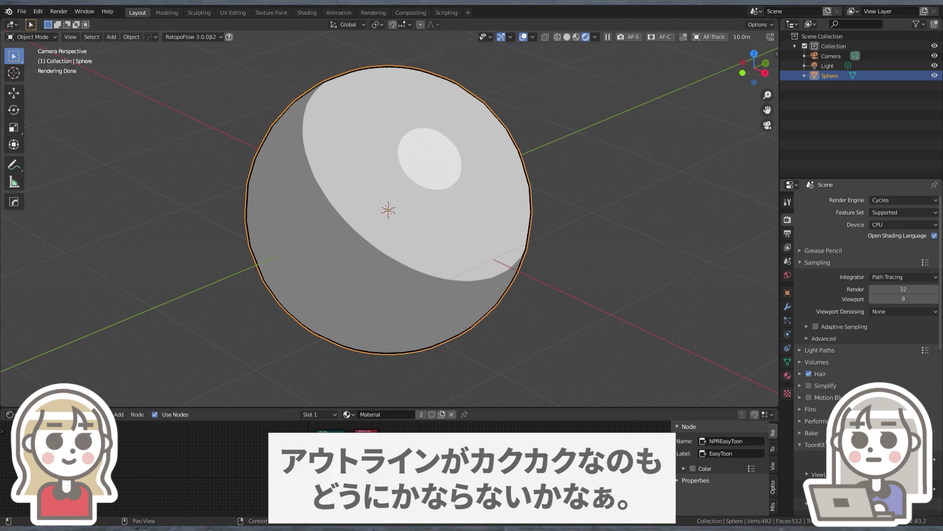
# In Modifier Properties, give the sphere a Subdivision Surface modifier
pyautogui.click(787, 306)
pyautogui.click(880, 198)
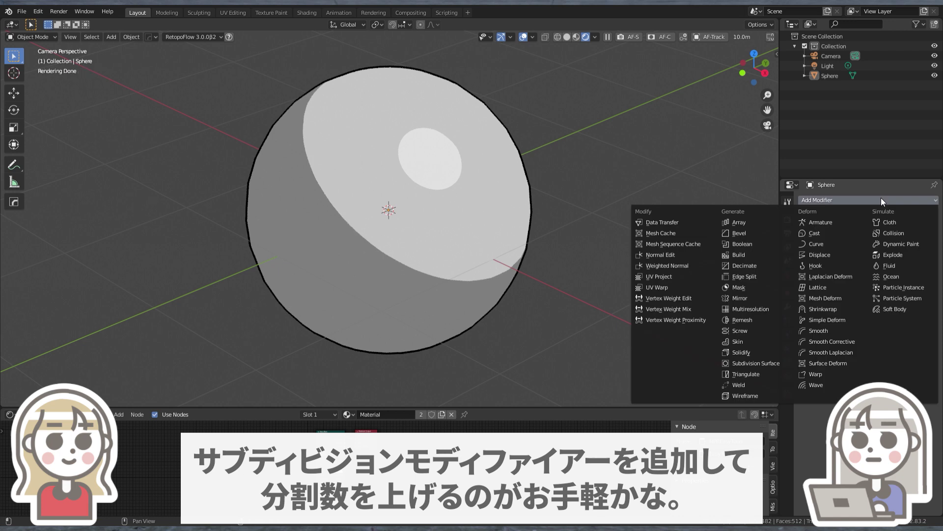
pyautogui.click(773, 362)
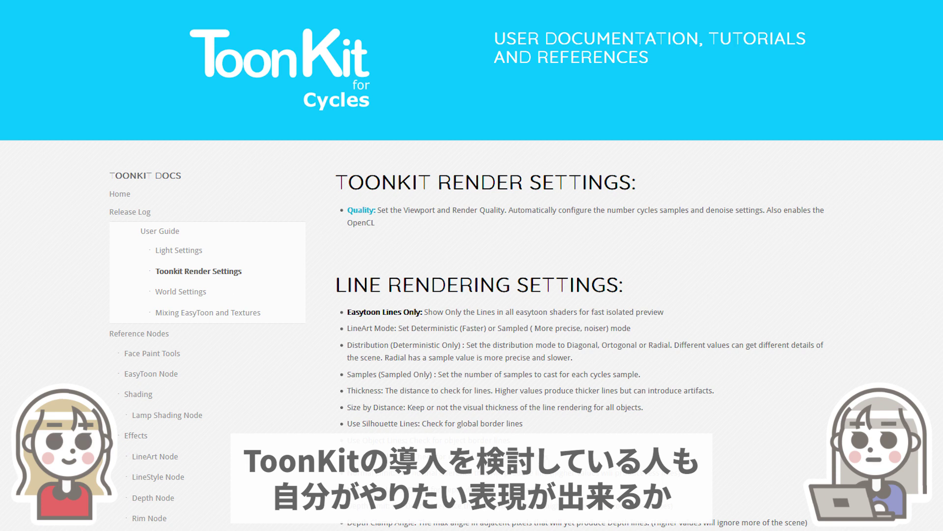
pyautogui.scroll(-3, 585, 335)
pyautogui.scroll(-3, 585, 334)
pyautogui.scroll(-5, 584, 334)
pyautogui.scroll(-1, 585, 335)
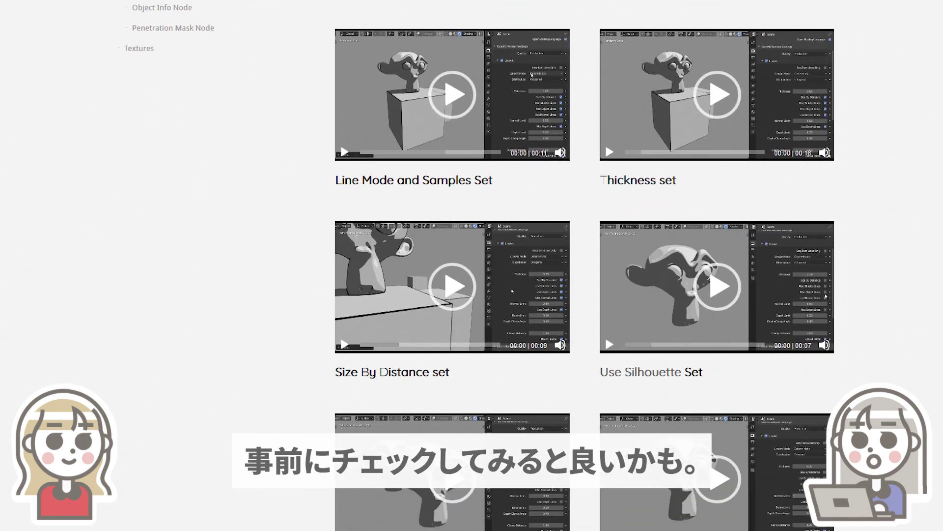